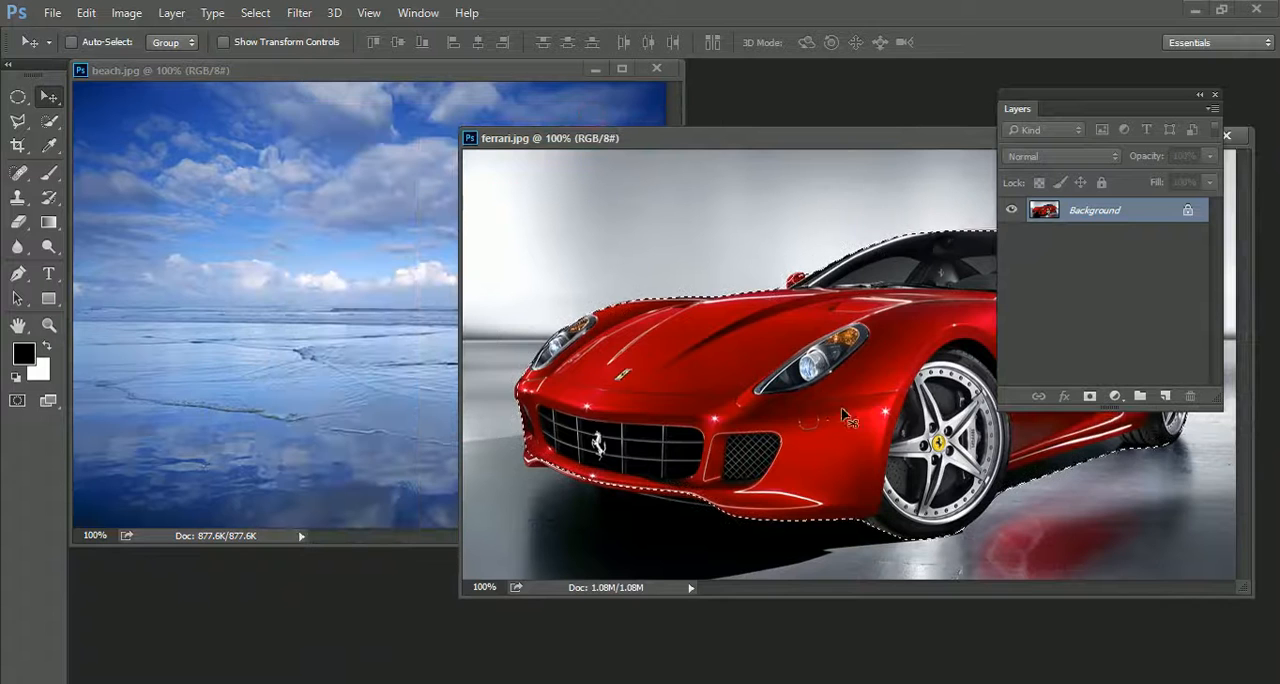
Copy the selected car from ferrari.jpg into beach.jpg as a new layer, and close ferrari.jpg
left_click_drag(820, 397, 326, 311)
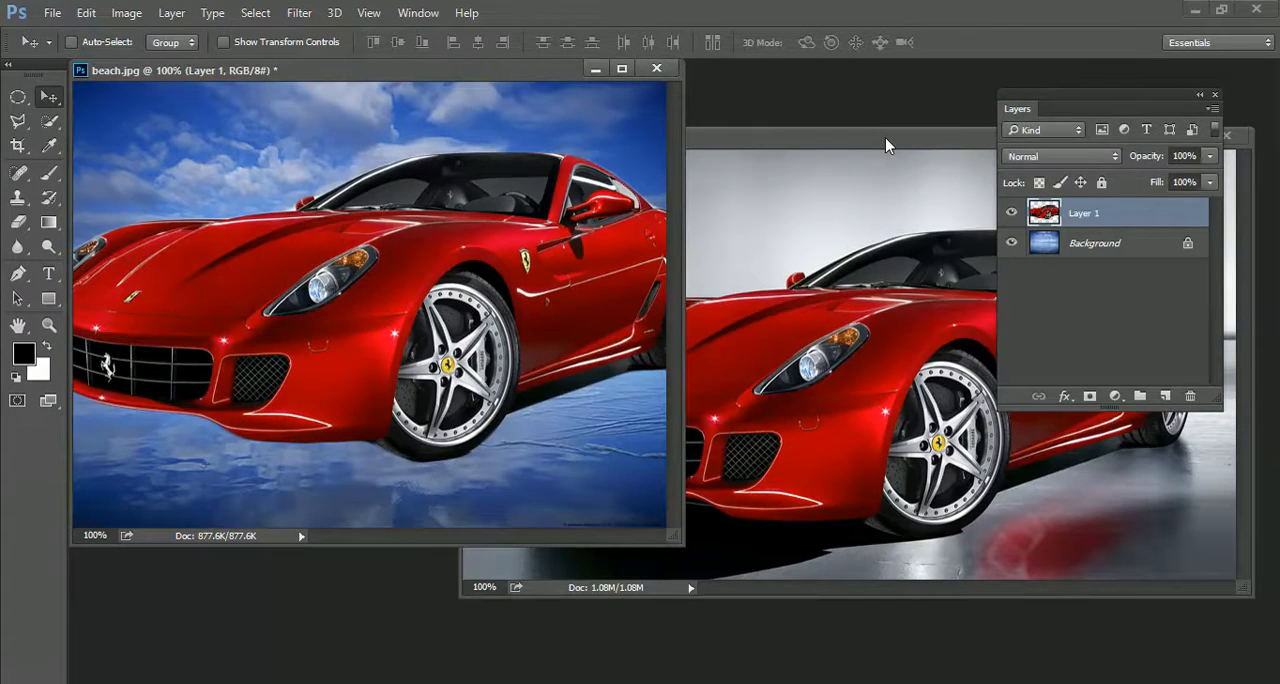
left_click_drag(885, 146, 549, 260)
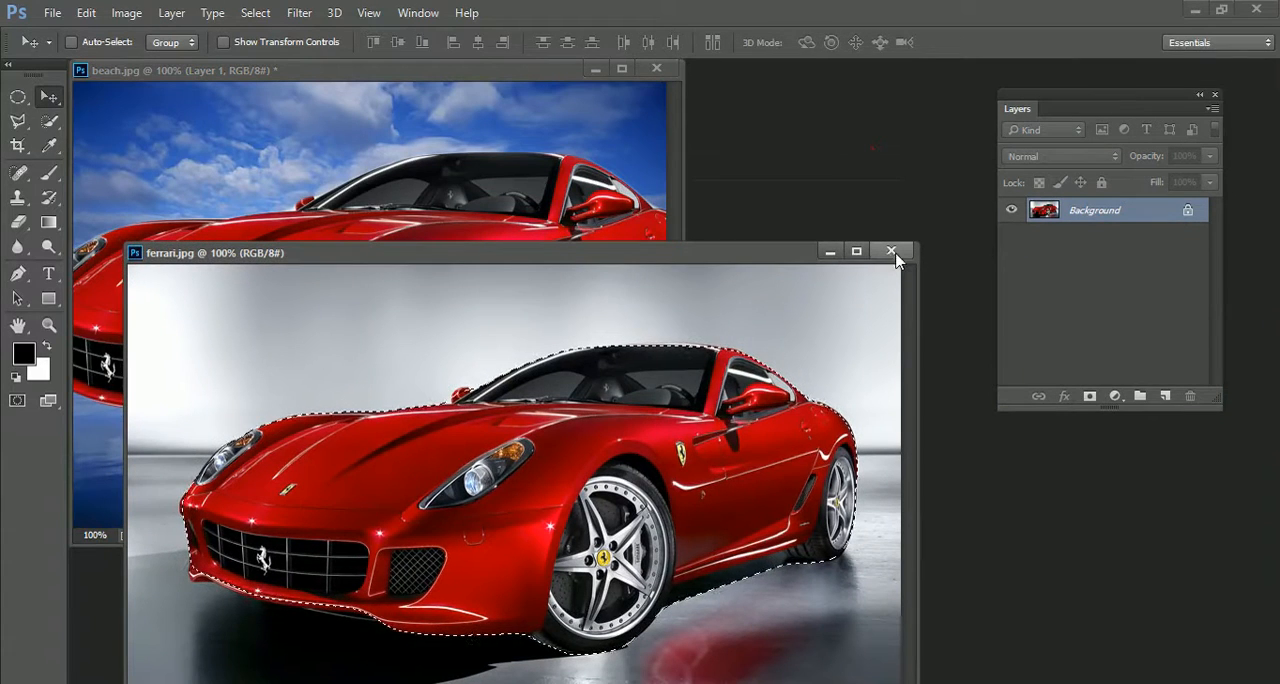
left_click(891, 251)
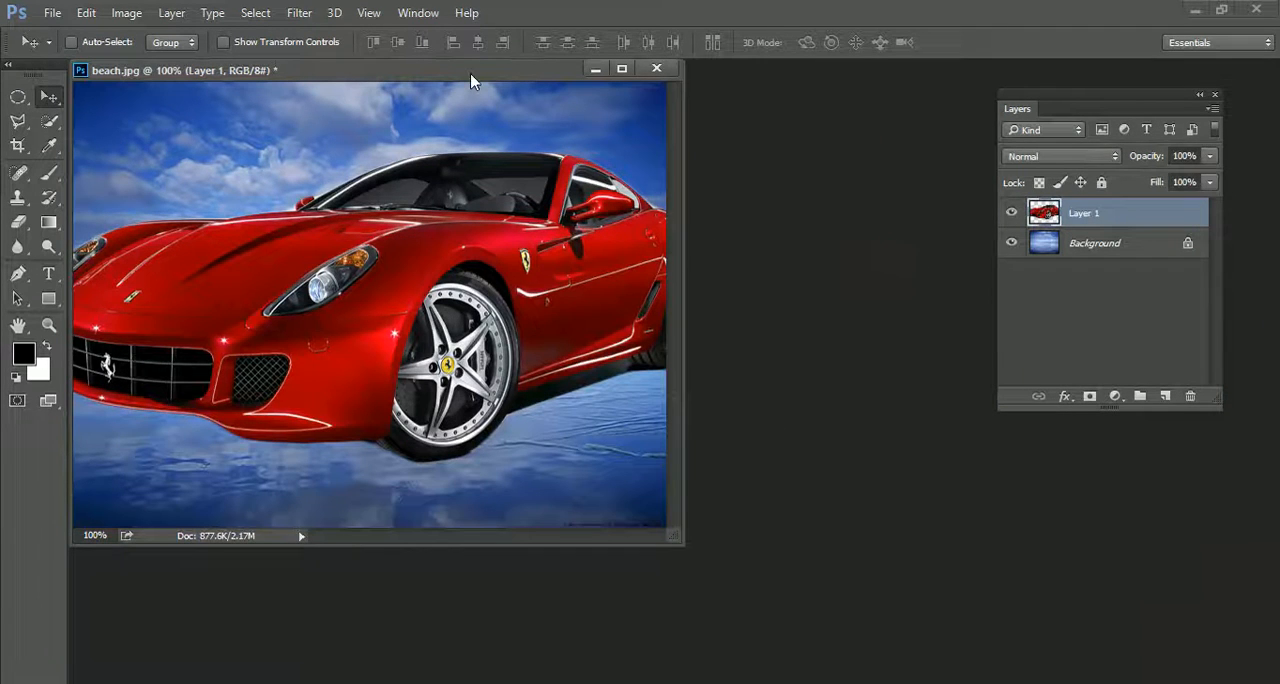
Shift the car layer slightly to the left within the beach image
left_click_drag(472, 80, 501, 87)
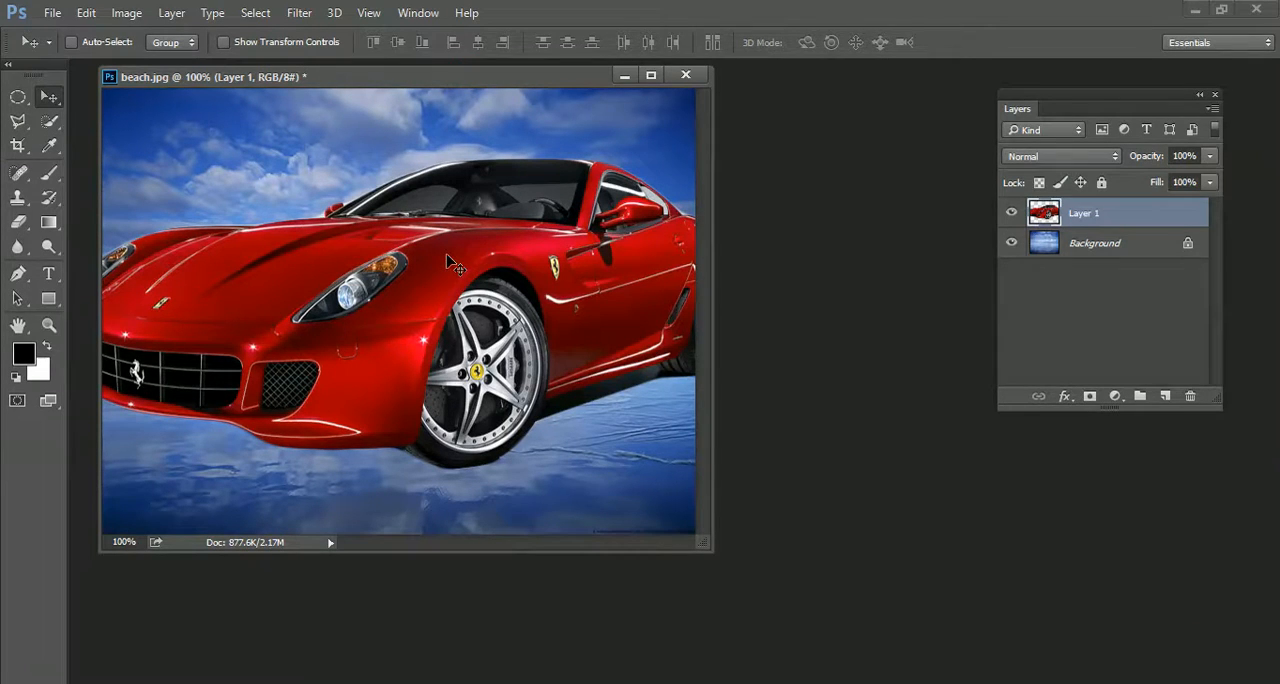
mouse_move(429, 287)
left_mouse_down()
mouse_move(382, 288)
mouse_move(412, 292)
left_mouse_up()
key("ctrl")
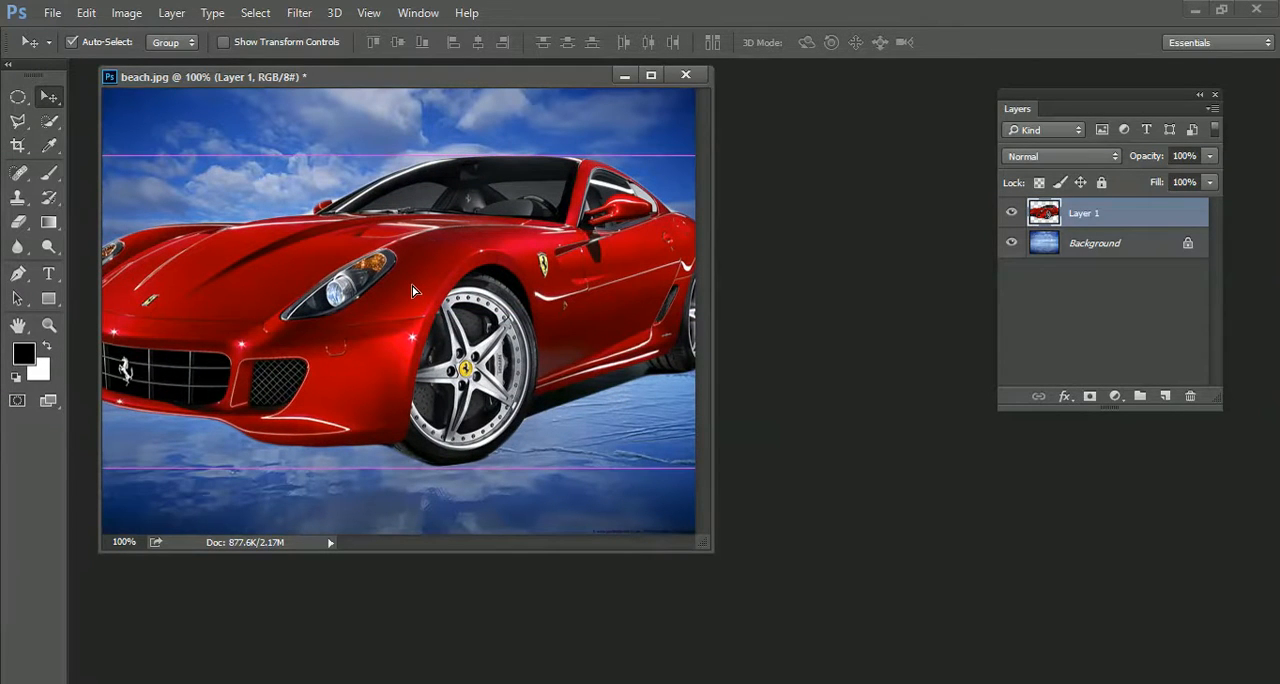
key("ctrl+t")
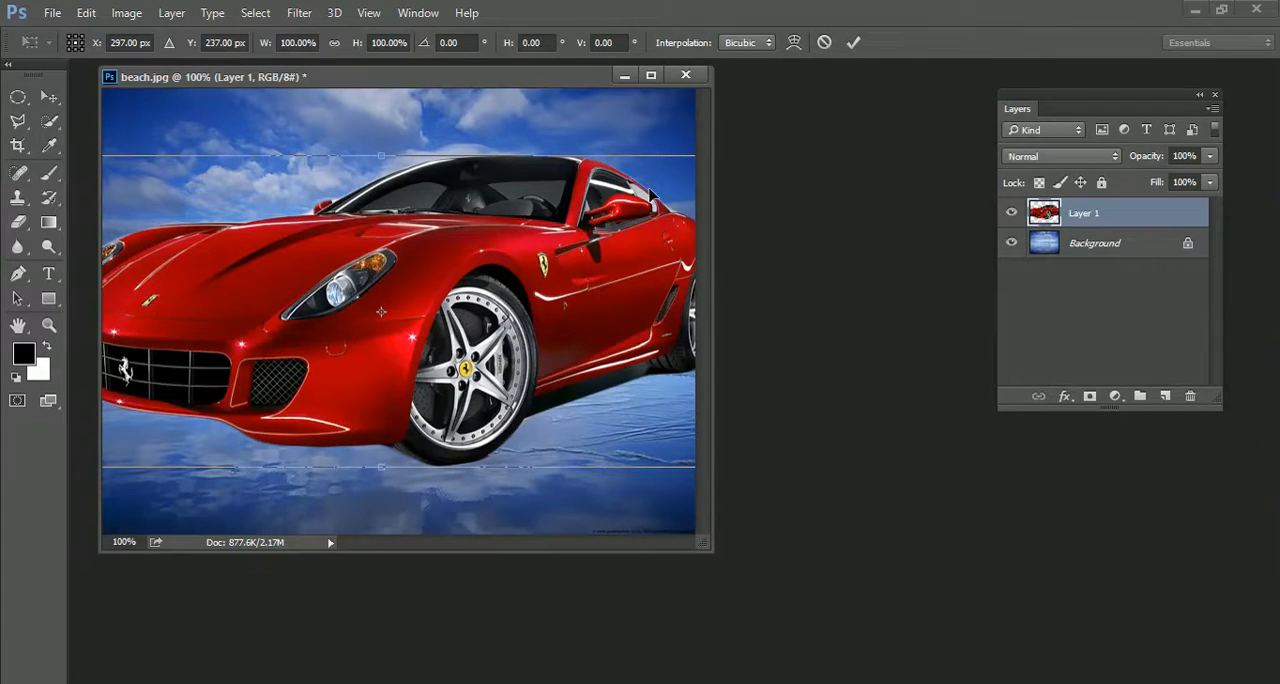
left_click_drag(558, 260, 580, 243)
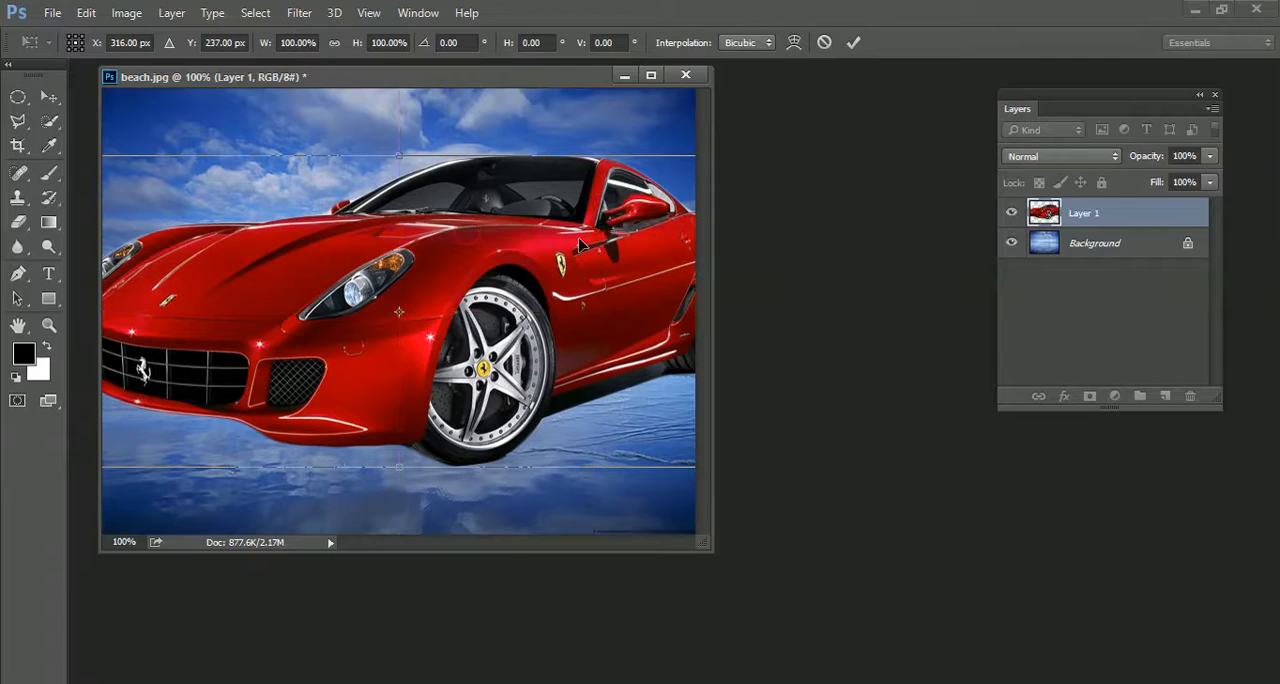
key("ctrl+0")
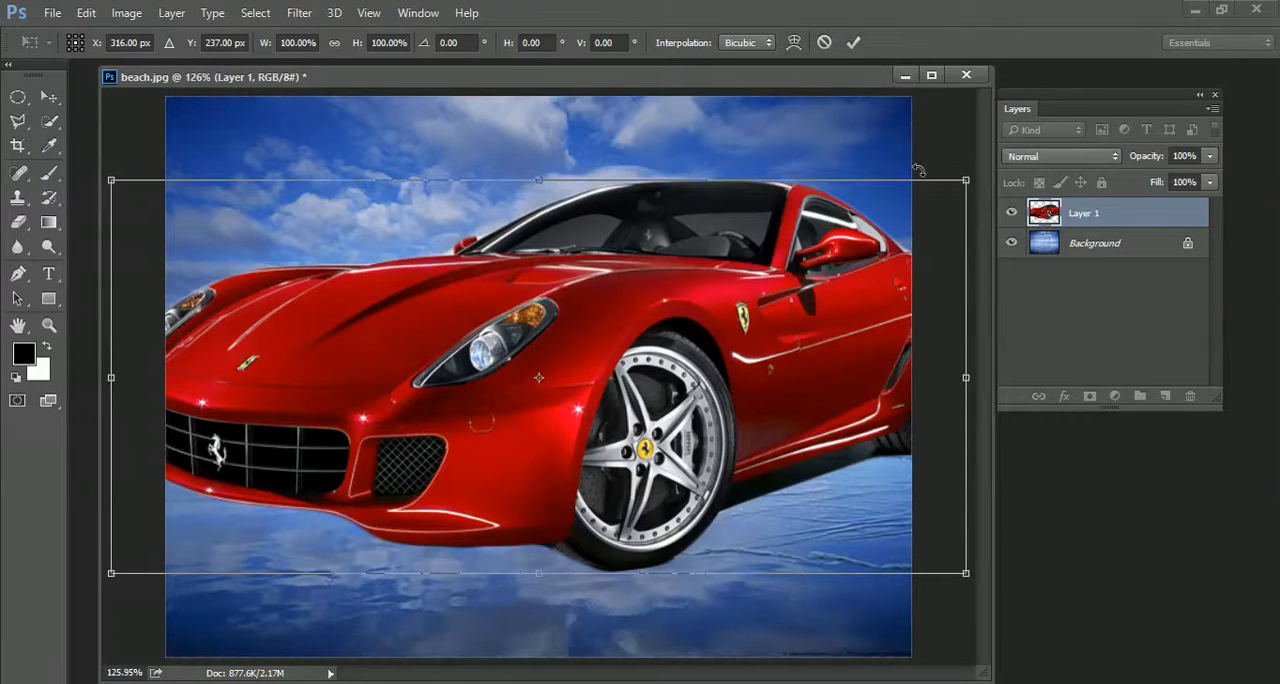
mouse_move(966, 177)
left_mouse_down()
mouse_move(660, 425)
mouse_move(553, 423)
mouse_move(491, 400)
mouse_move(657, 471)
mouse_move(800, 389)
mouse_move(872, 311)
mouse_move(849, 446)
mouse_move(893, 257)
mouse_move(956, 191)
left_mouse_up()
mouse_move(532, 190)
left_mouse_down()
mouse_move(530, 387)
mouse_move(532, 197)
left_mouse_up()
mouse_move(952, 387)
left_mouse_down()
mouse_move(580, 385)
mouse_move(966, 382)
left_mouse_up()
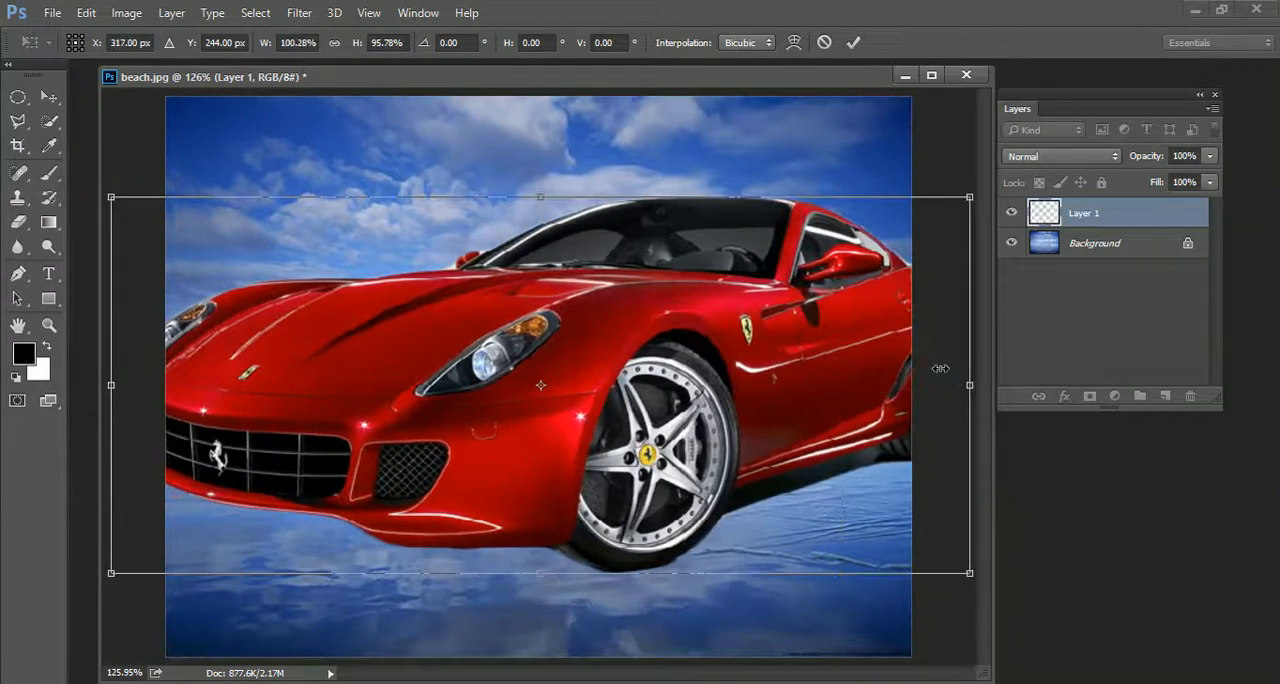
key("Return")
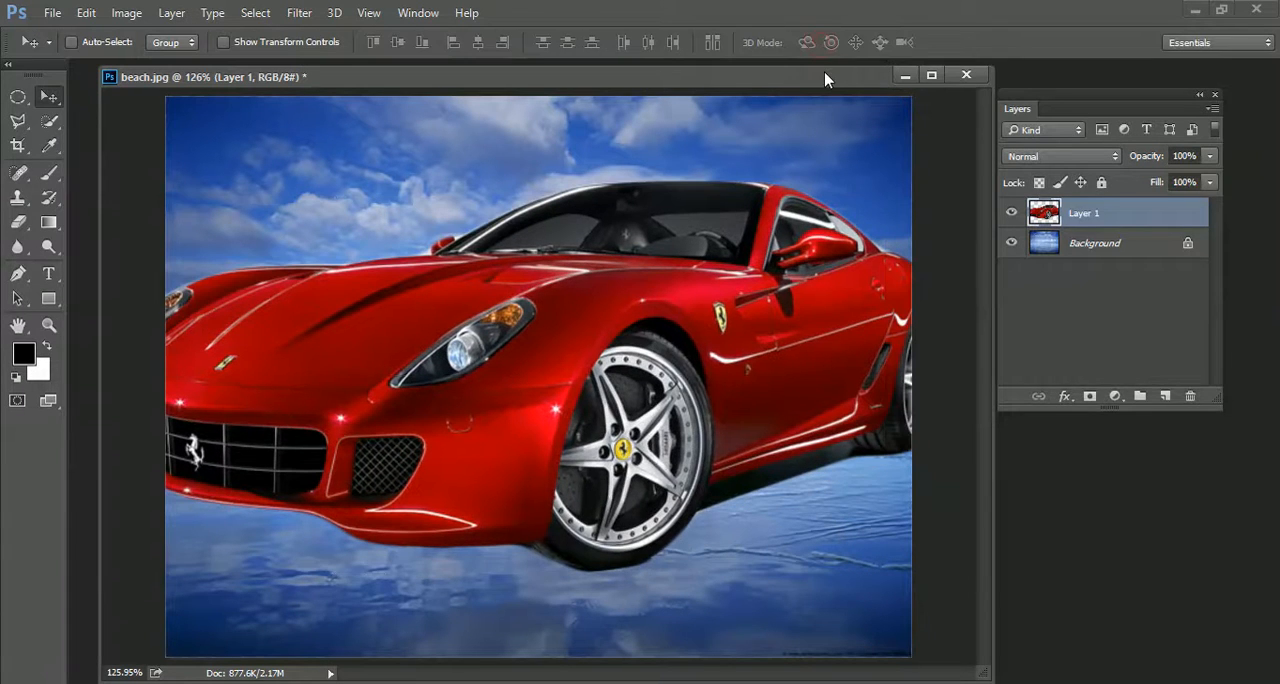
Scale the car down with Free Transform to about 64% and place it higher over the beach's horizon
key("ctrl+t")
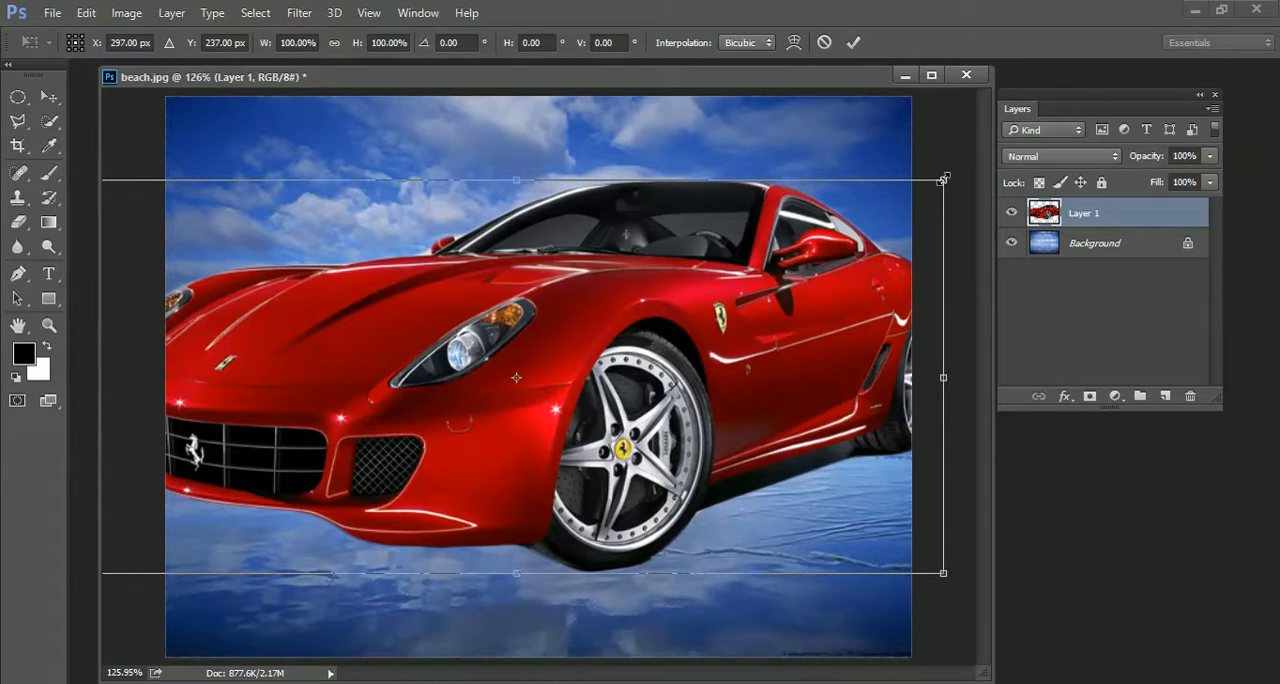
left_click_drag(943, 179, 623, 325)
left_click_drag(463, 404, 645, 372)
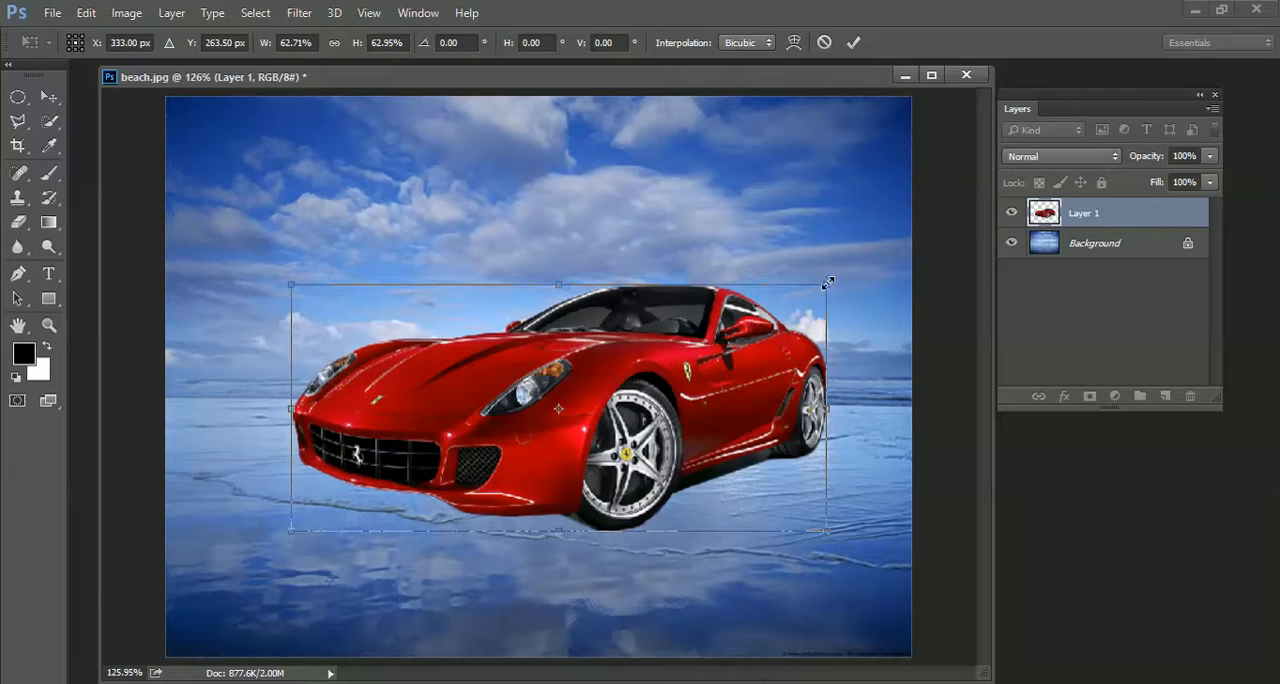
mouse_move(826, 283)
left_mouse_down()
mouse_move(887, 237)
mouse_move(713, 337)
mouse_move(878, 250)
mouse_move(790, 292)
mouse_move(832, 269)
left_mouse_up()
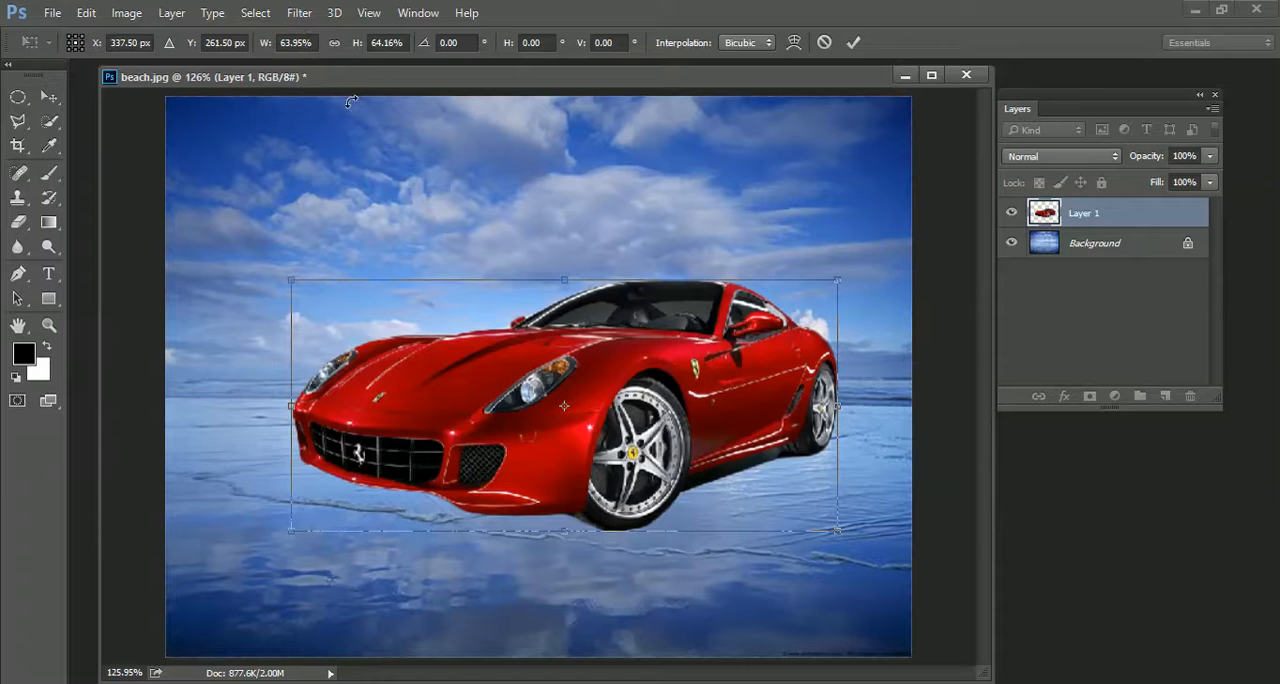
left_click_drag(551, 353, 529, 281)
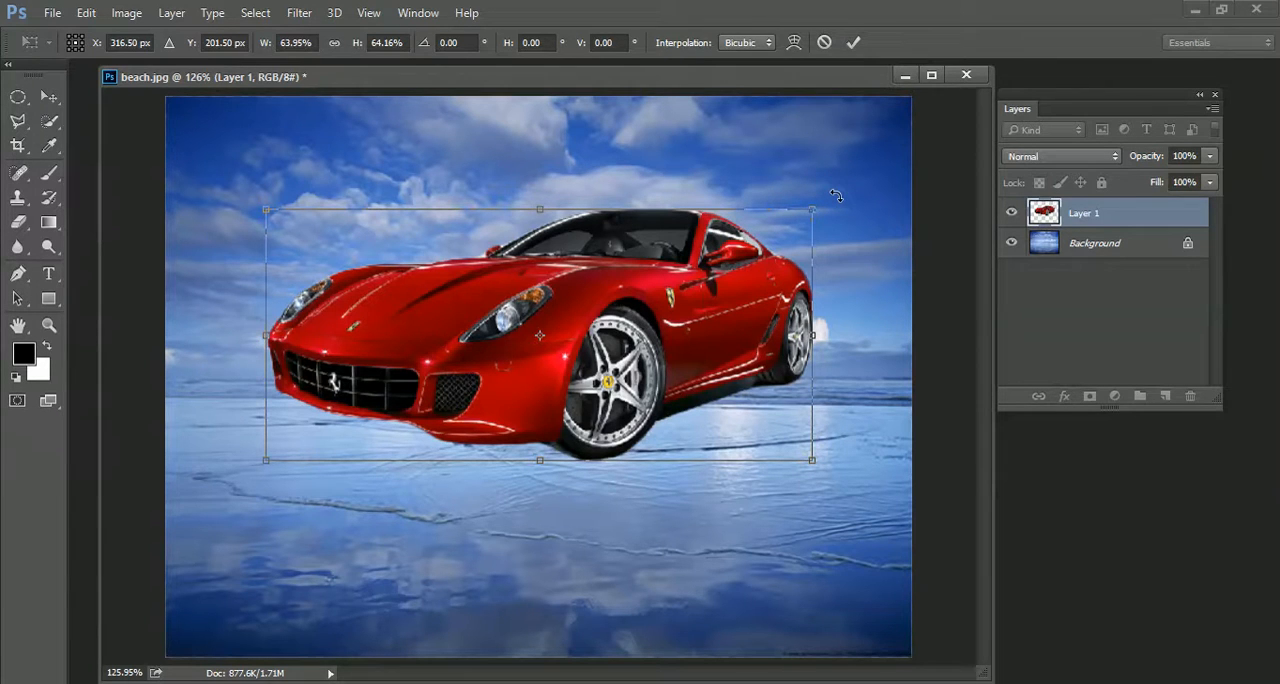
Try rotating the car about its centre and about a reference point moved to a corner and outside the transform box
mouse_move(836, 196)
left_mouse_down()
mouse_move(645, 125)
mouse_move(355, 170)
mouse_move(268, 402)
mouse_move(415, 595)
mouse_move(865, 495)
mouse_move(660, 92)
mouse_move(905, 292)
mouse_move(745, 466)
mouse_move(808, 385)
mouse_move(836, 168)
mouse_move(846, 283)
mouse_move(843, 195)
mouse_move(840, 210)
mouse_move(830, 194)
left_mouse_up()
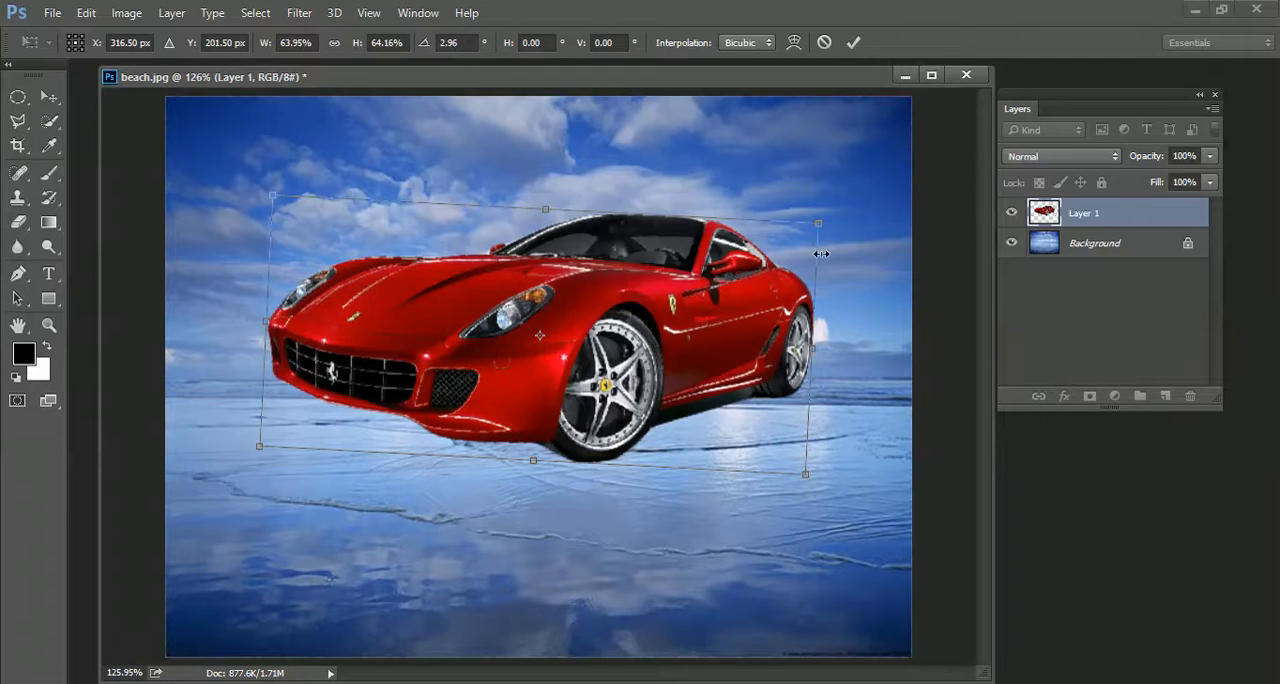
left_click_drag(820, 254, 835, 160)
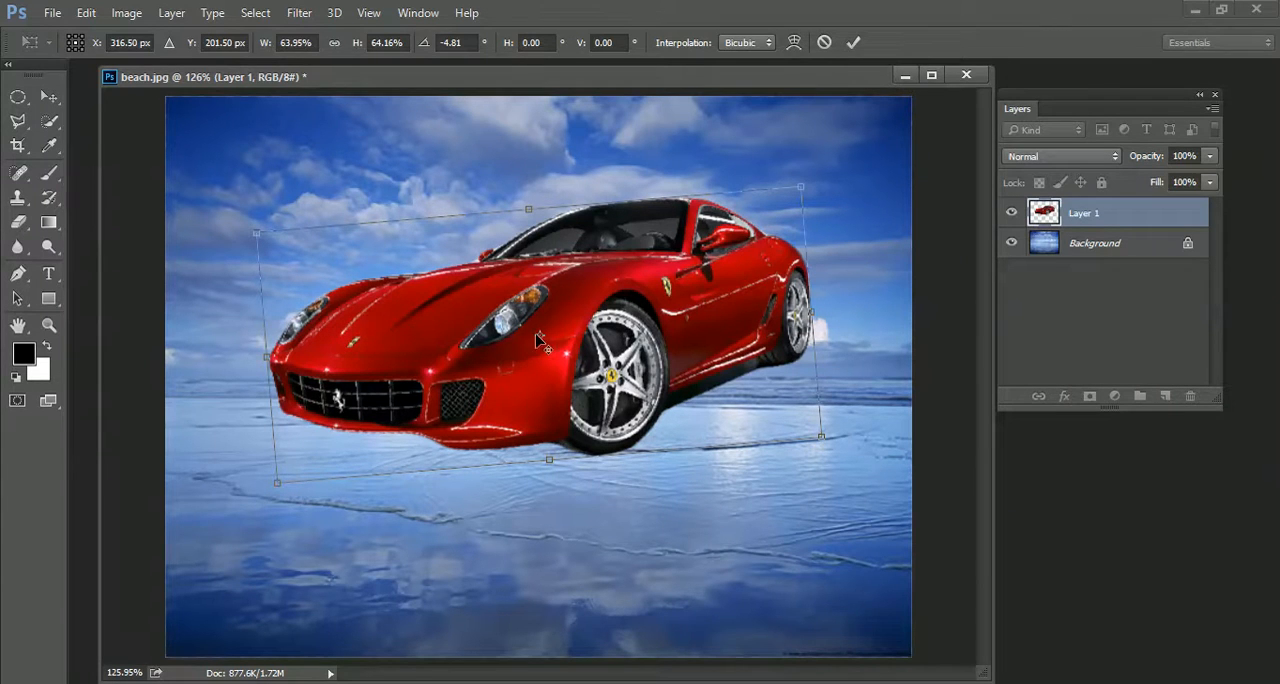
left_click_drag(540, 342, 270, 241)
left_click_drag(870, 300, 893, 280)
left_click_drag(286, 249, 893, 121)
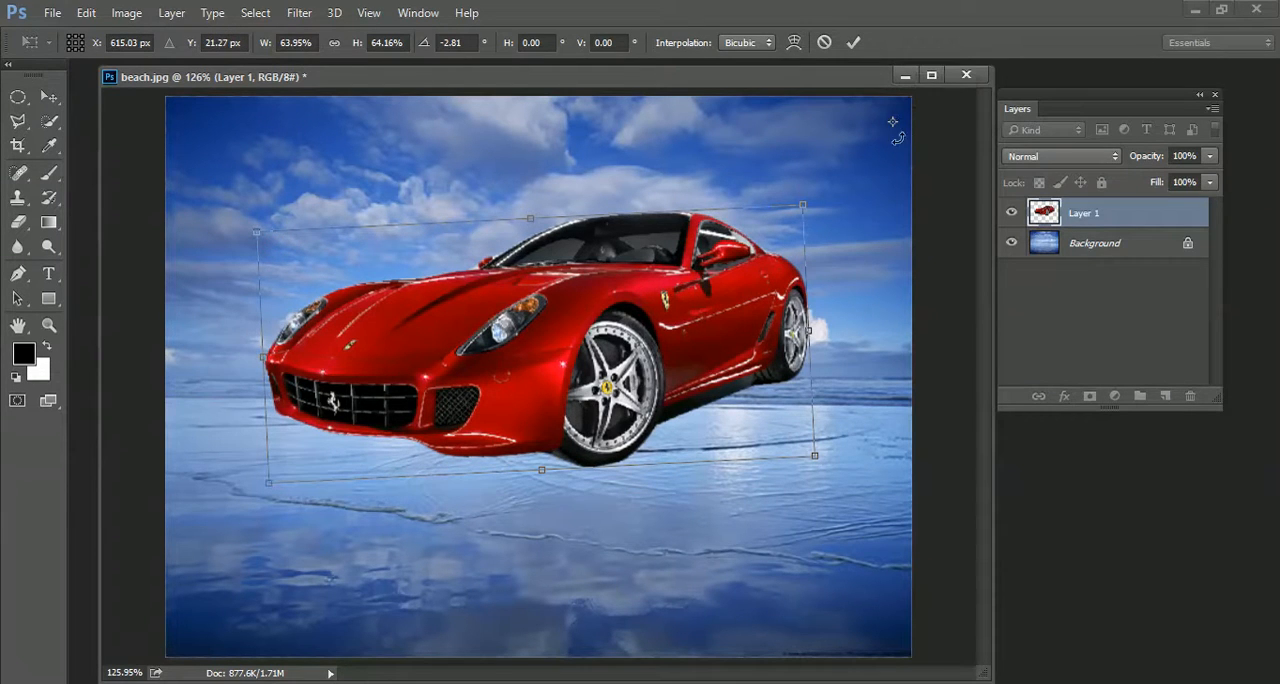
left_click_drag(858, 467, 816, 542)
Return the reference point to the car's centre, and apply the transform with the car lowered and rotated to about -0.2°
left_click_drag(893, 124, 524, 325)
left_click_drag(851, 331, 860, 300)
left_click_drag(695, 350, 692, 401)
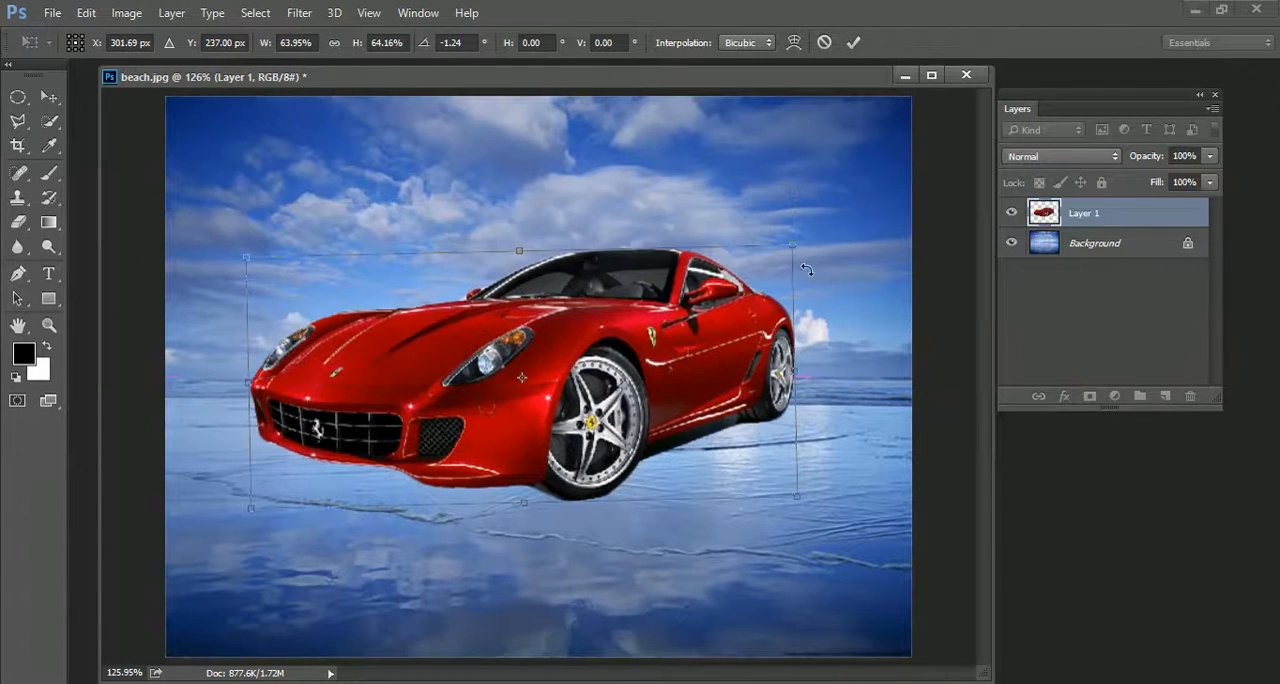
left_click_drag(818, 262, 838, 250)
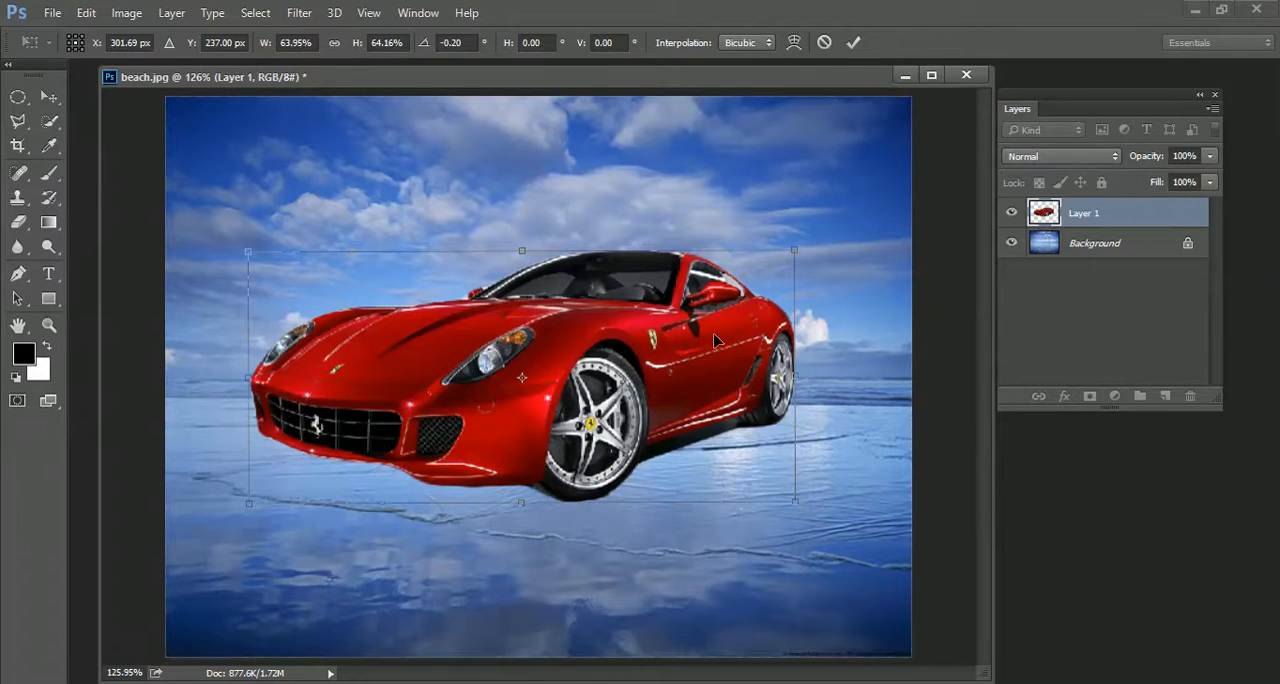
left_click(853, 42)
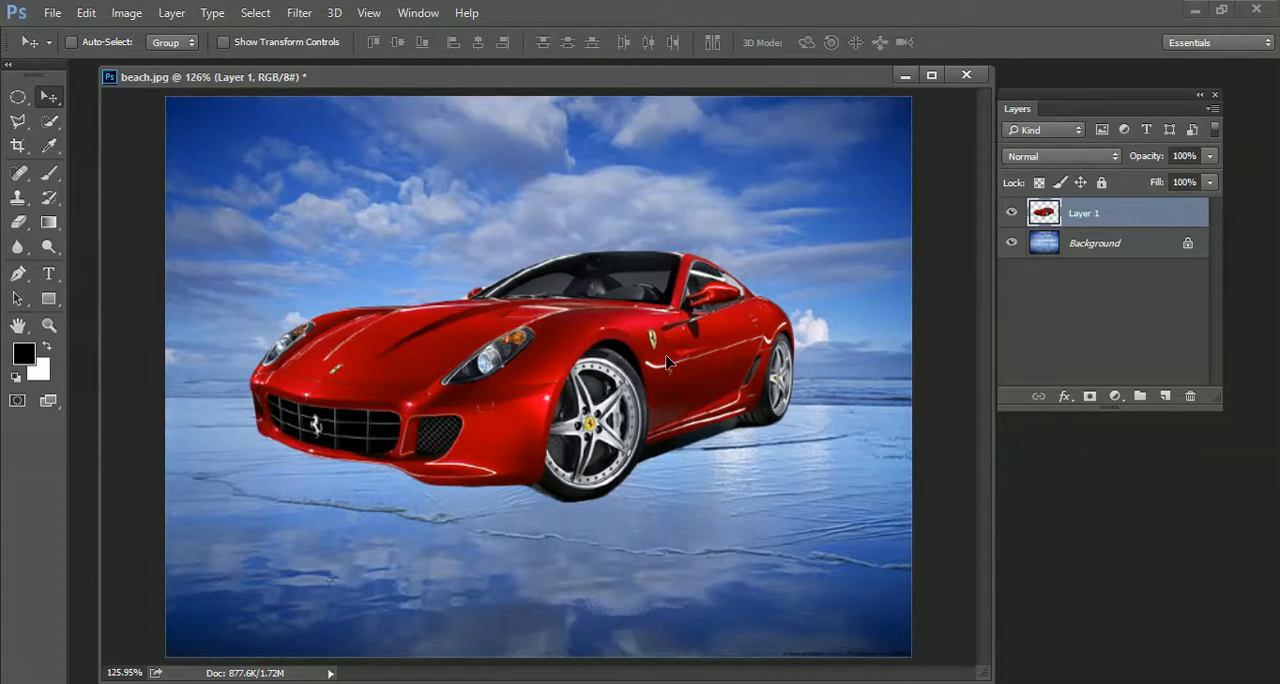
Free-transform the car again, shifting it slightly up, scaled to about 98.5% and rotated to about -1.3°
key("ctrl+t")
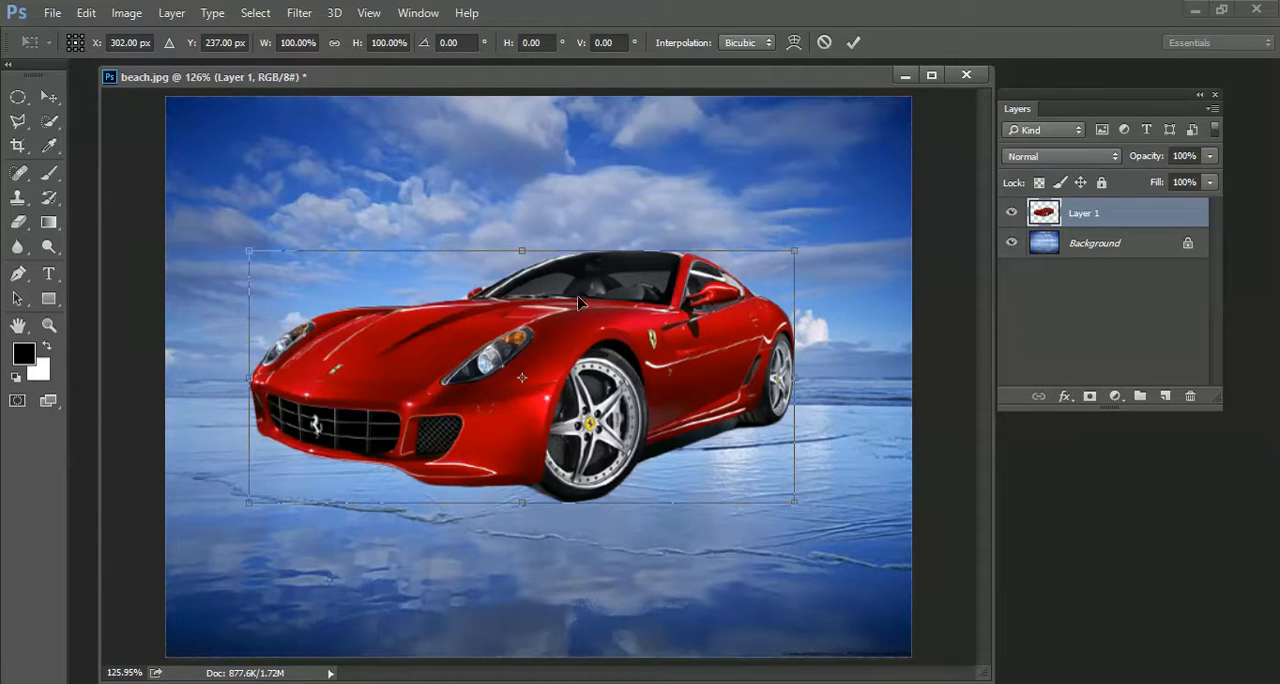
left_click_drag(592, 397, 588, 366)
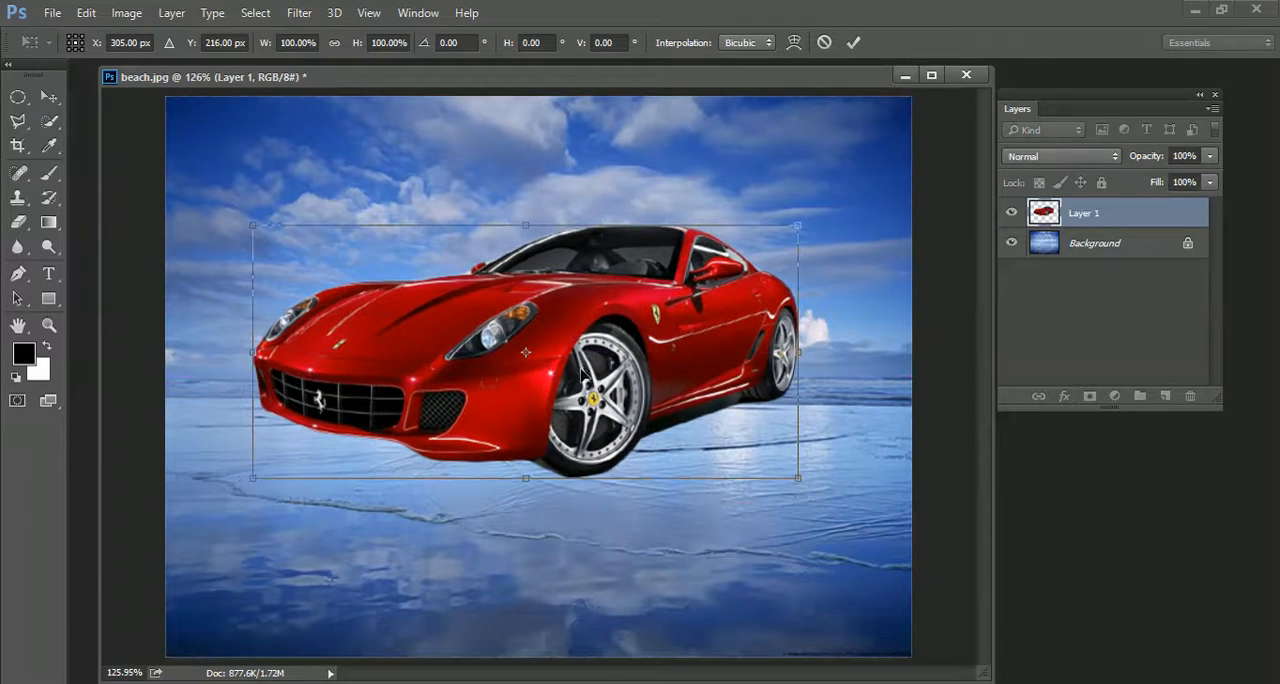
mouse_move(795, 229)
left_mouse_down()
mouse_move(826, 200)
mouse_move(737, 251)
mouse_move(790, 229)
left_mouse_up()
left_click_drag(812, 271, 847, 278)
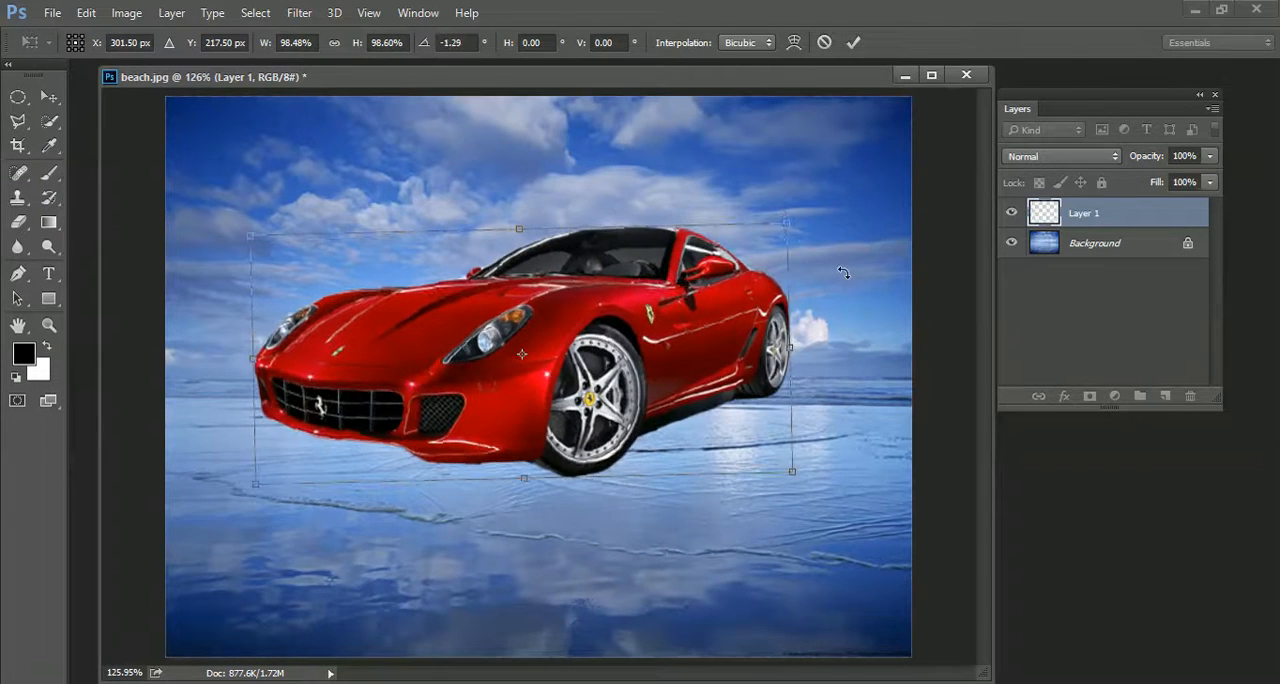
Try flipping the car horizontally, and flip it back to its original direction
right_click(650, 342)
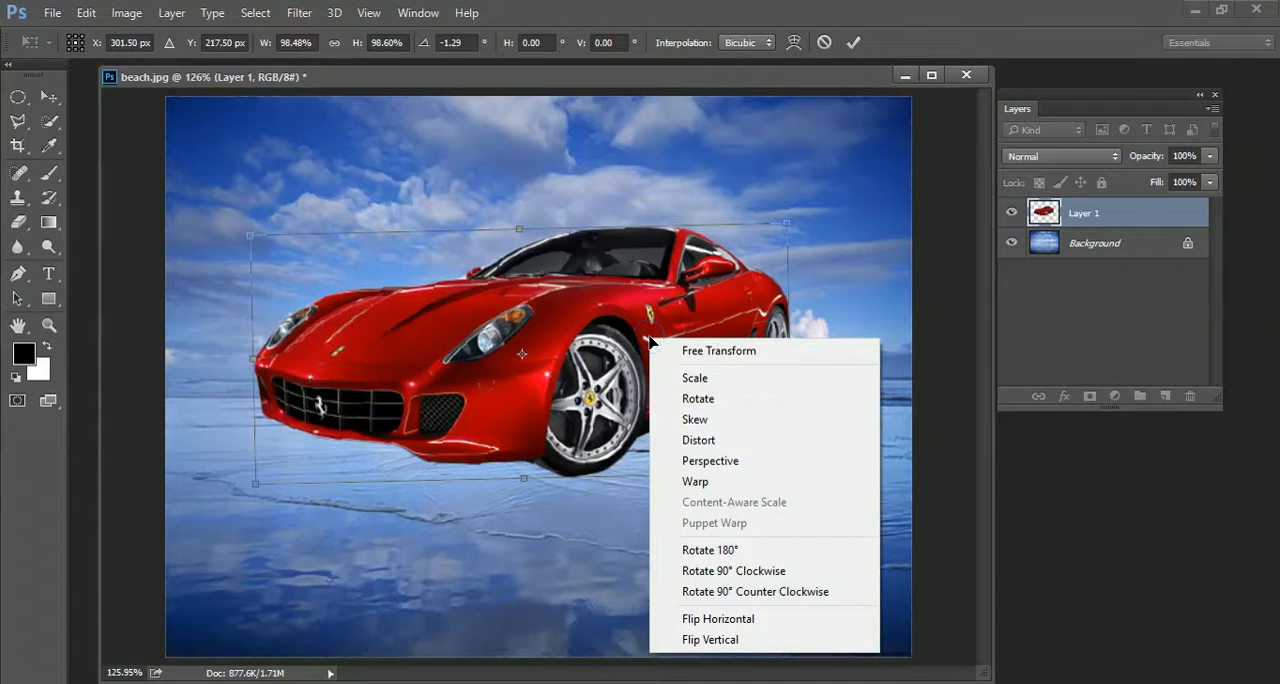
left_click(712, 621)
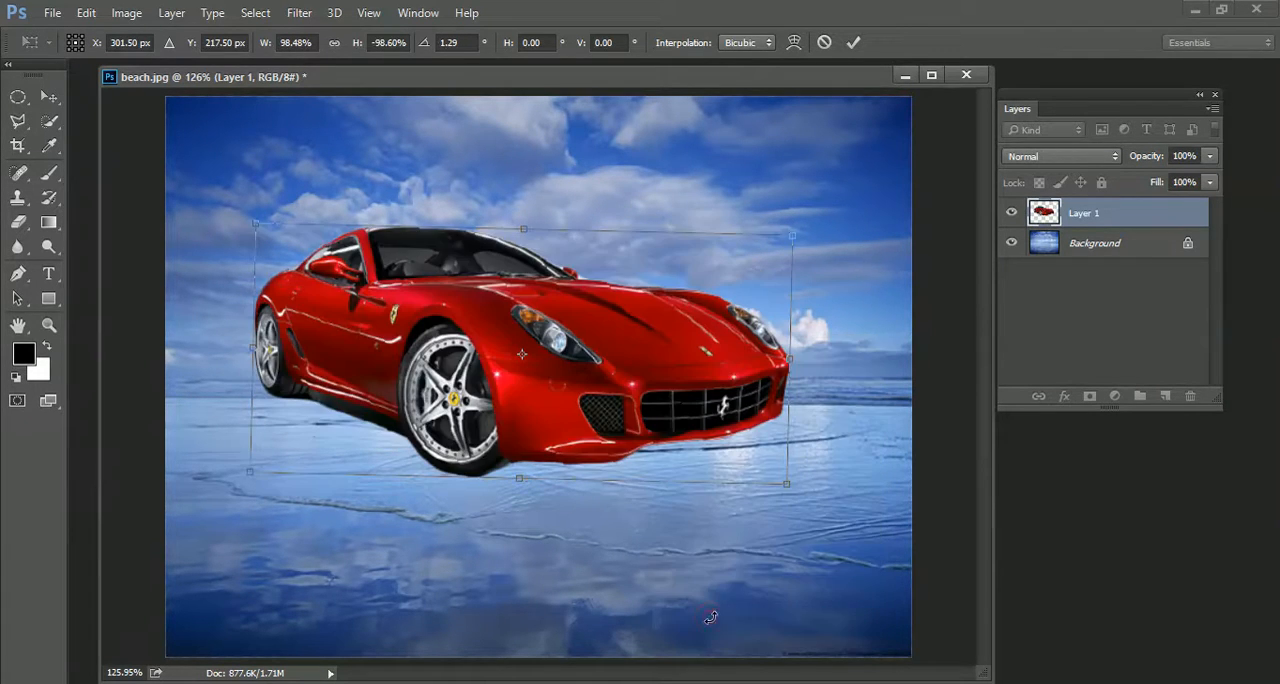
right_click(698, 362)
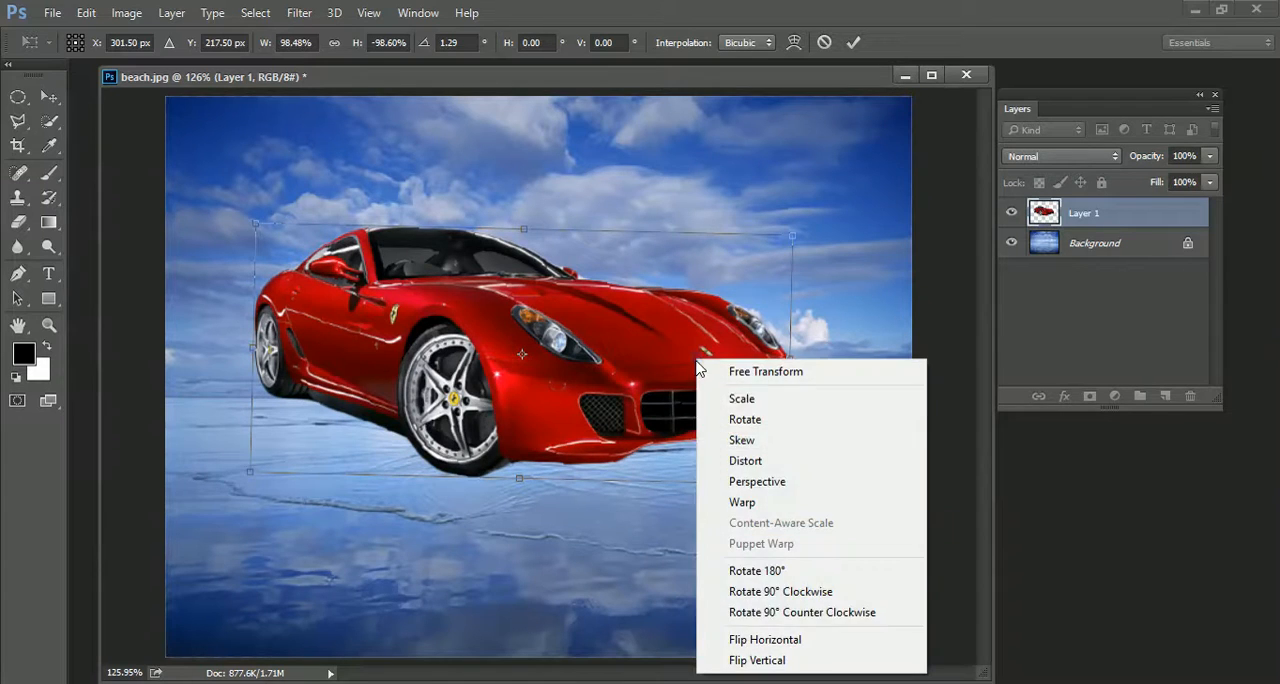
left_click(742, 638)
Try flipping the car vertically, and flip it back upright
right_click(634, 340)
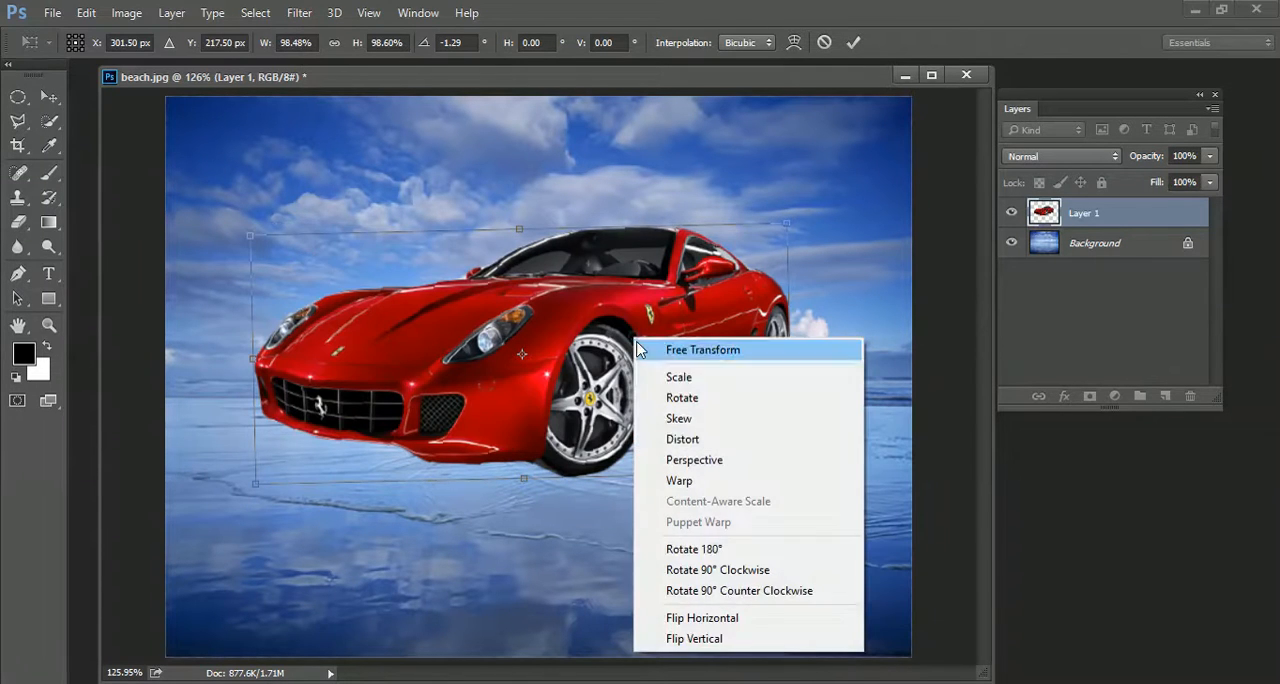
left_click(698, 642)
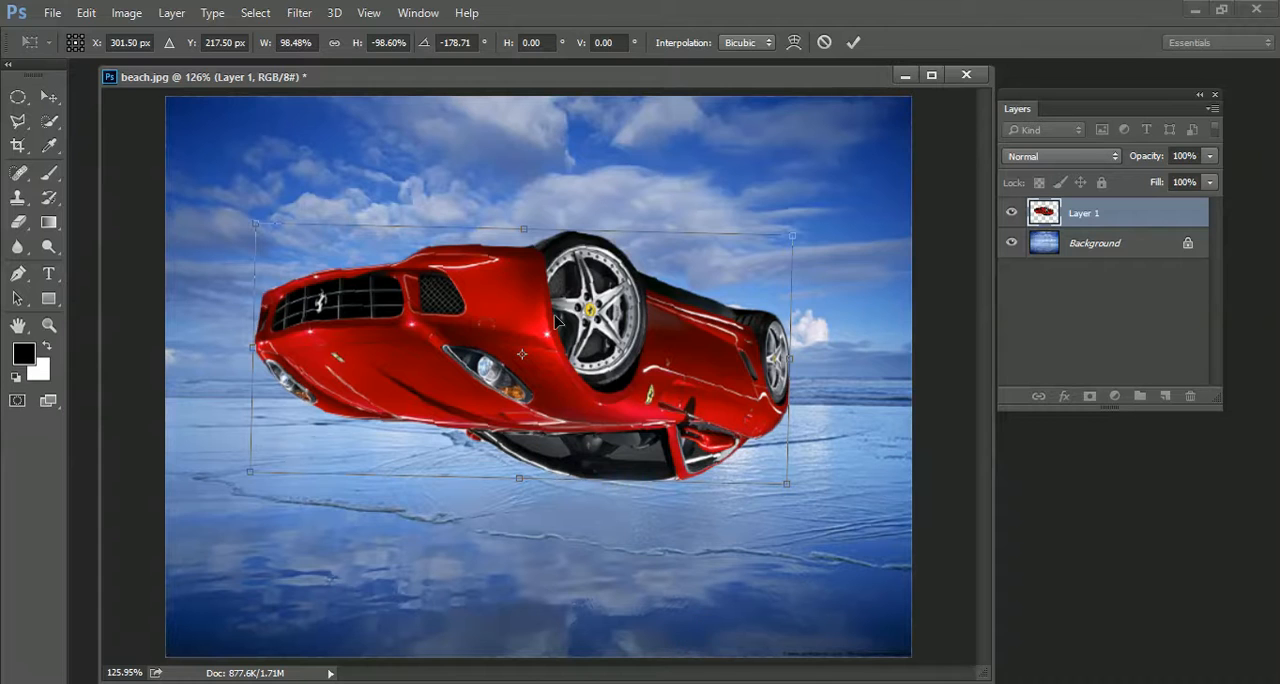
right_click(648, 328)
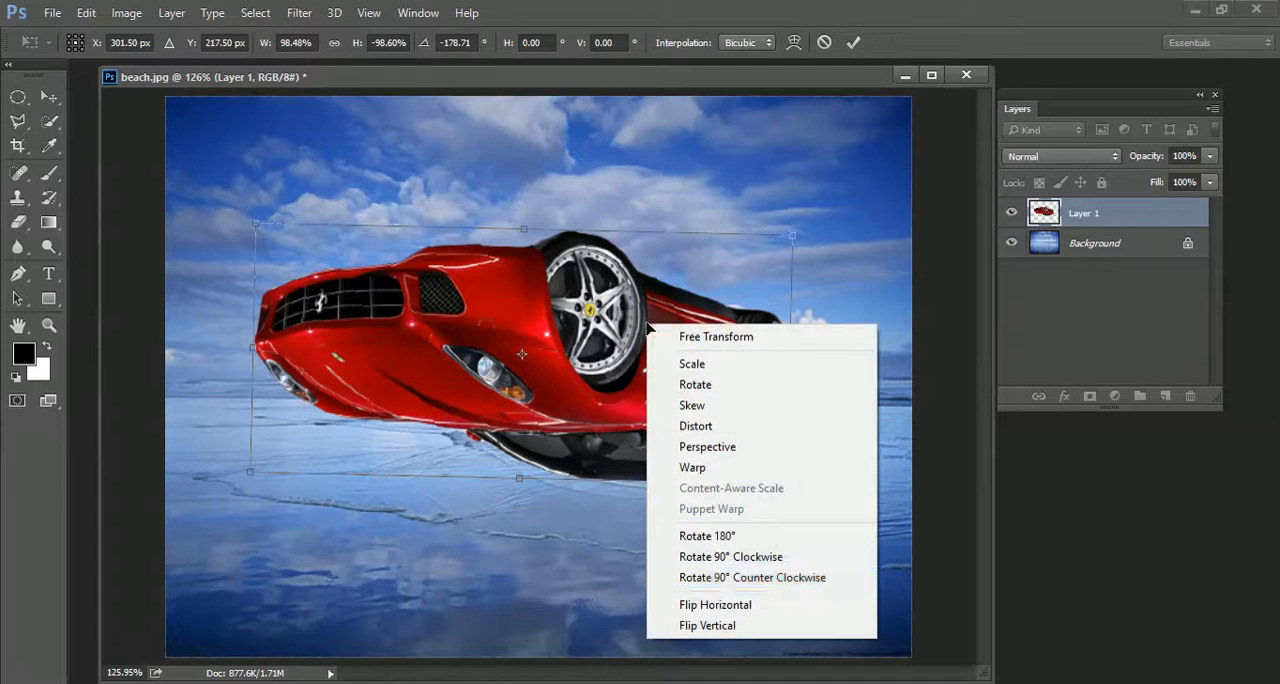
left_click(703, 623)
right_click(610, 346)
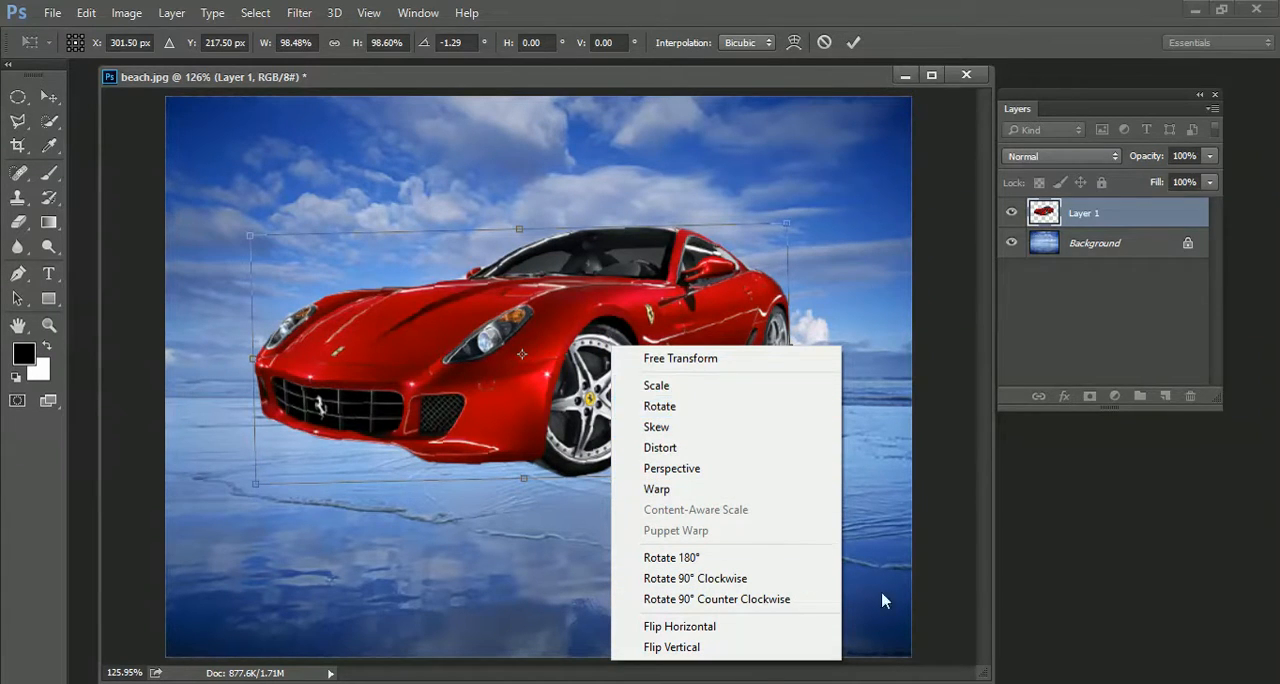
left_click(688, 305)
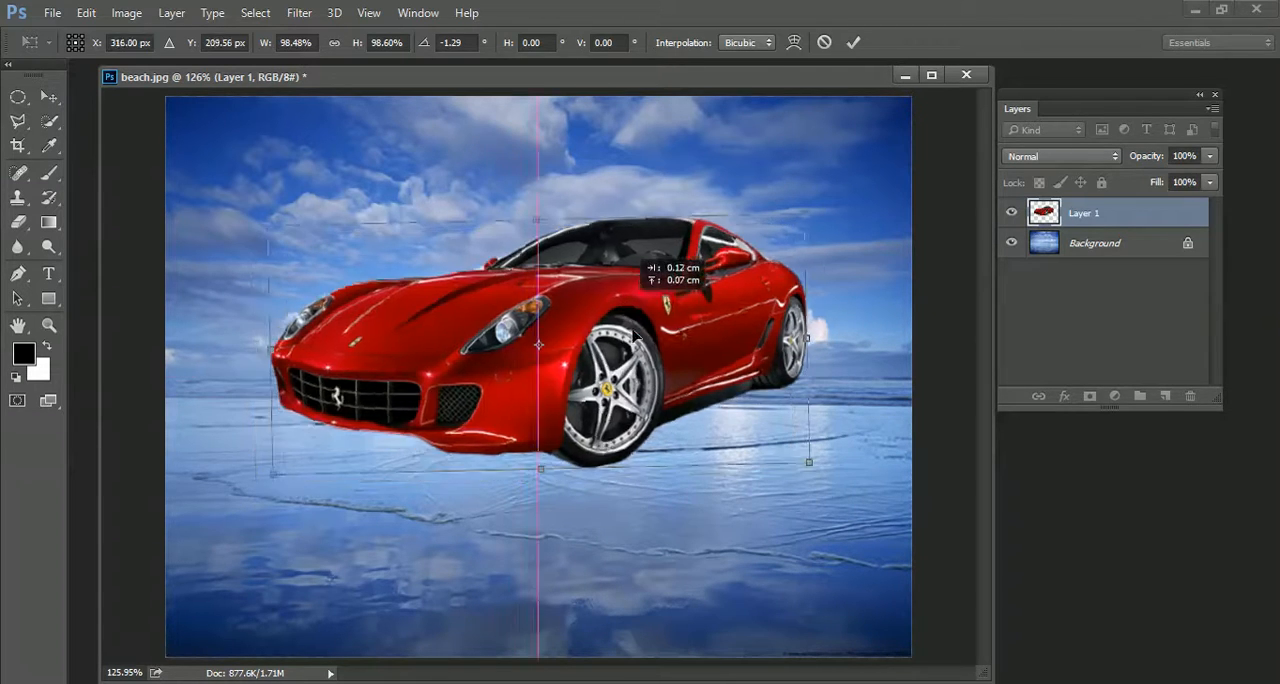
Move the car slightly left and down onto the wet sand, and apply the transform
left_click_drag(604, 314, 592, 327)
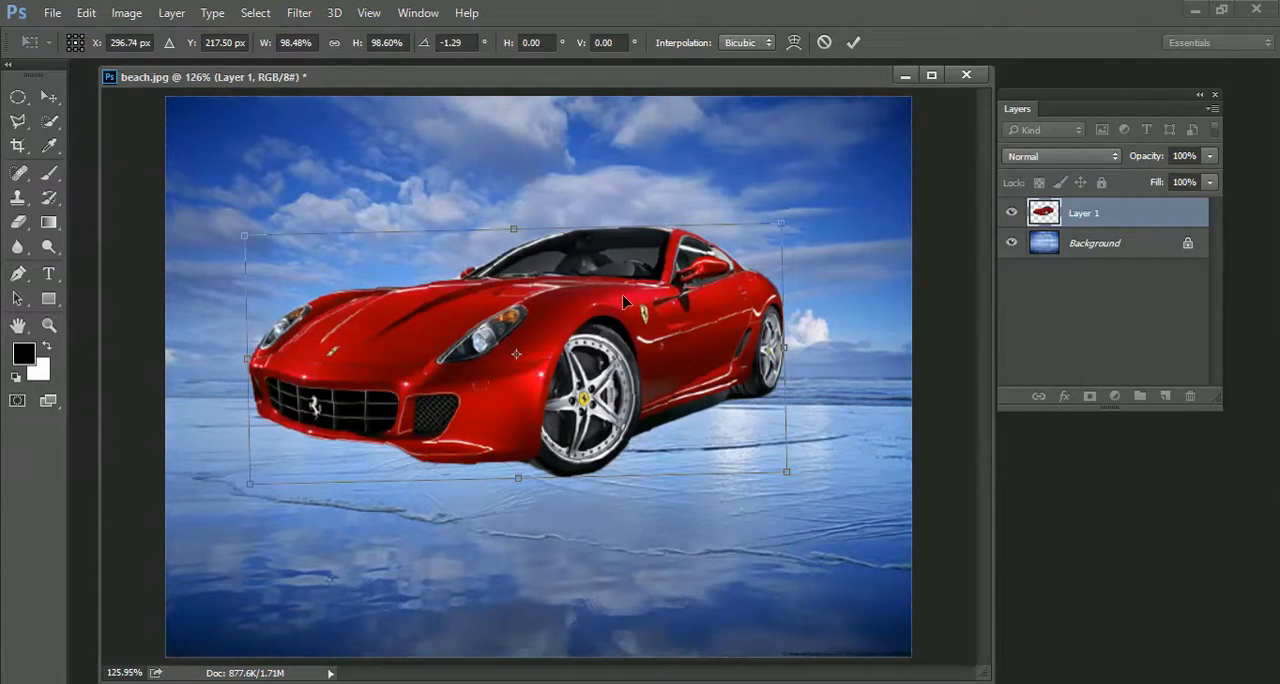
left_click_drag(617, 287, 614, 320)
key("Return")
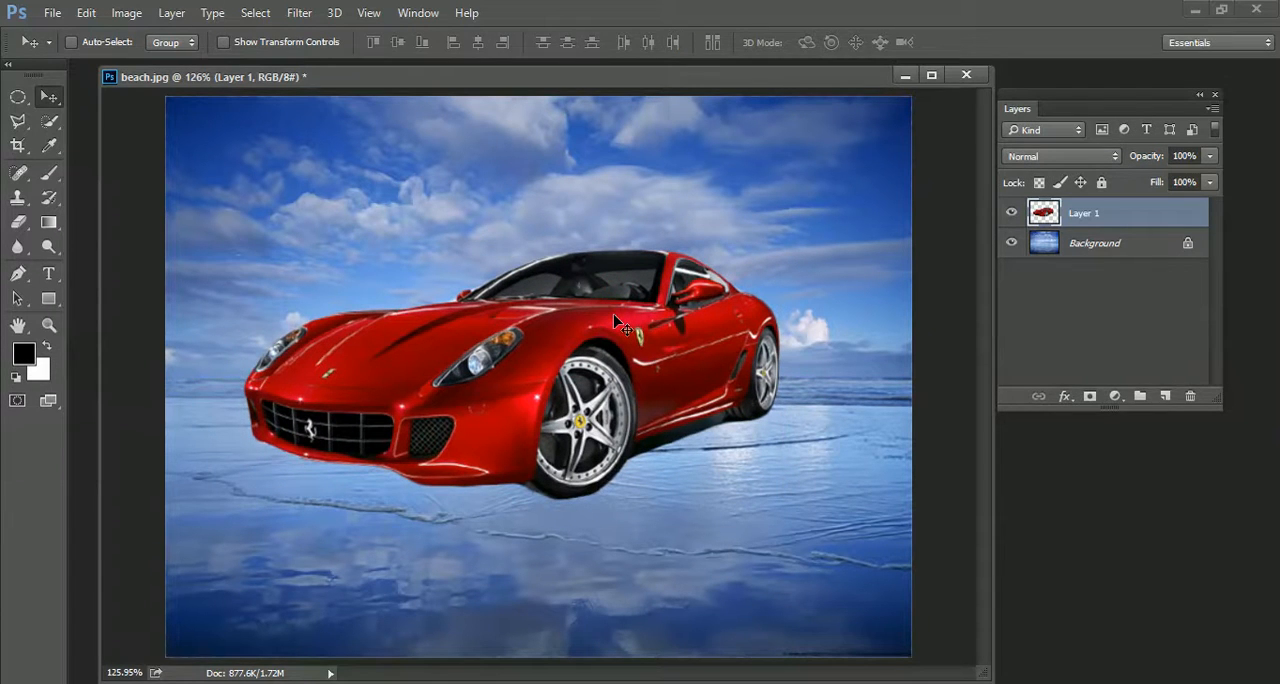
Start another Free Transform on the car layer
key("ctrl+t")
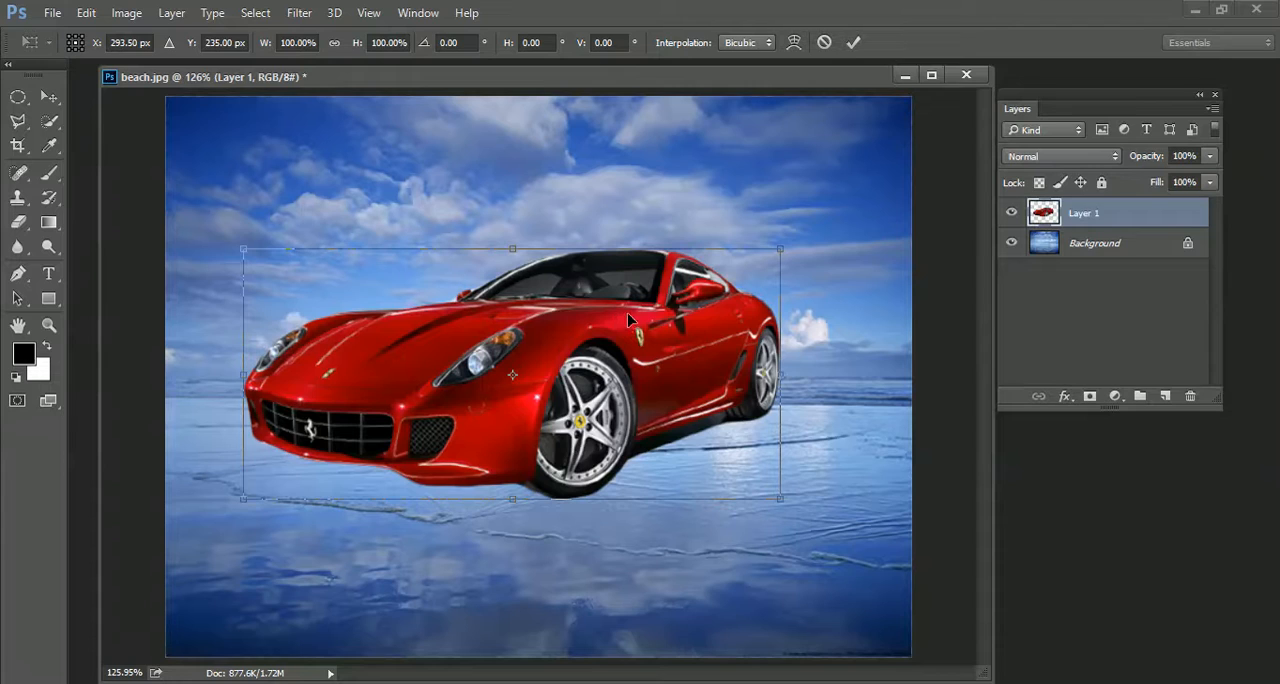